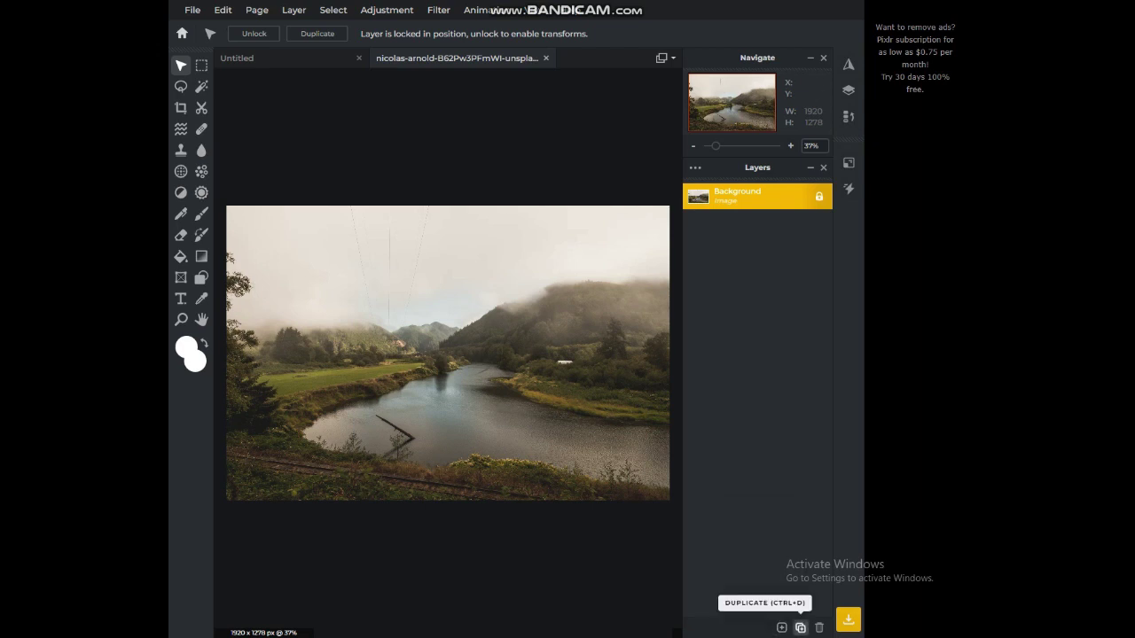
Duplicate the Background layer and open the Curves adjustment on the copy, with its dialog moved clear of the photo
{"action": "left_click", "coordinate": [799, 627]}
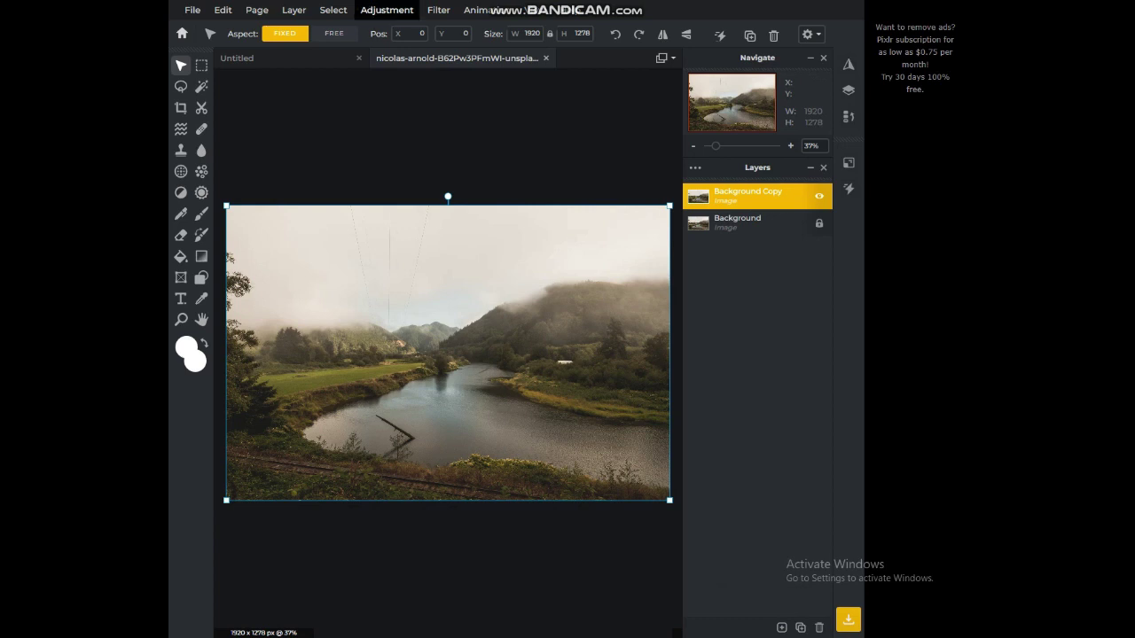
{"action": "left_click", "coordinate": [387, 10]}
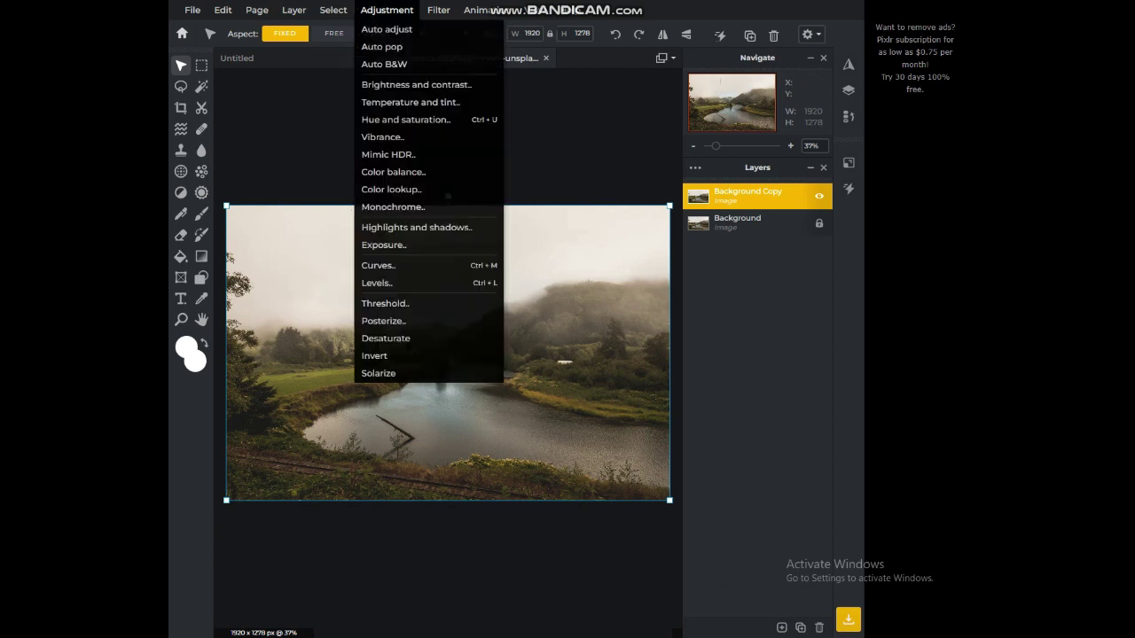
{"action": "left_click", "coordinate": [378, 265]}
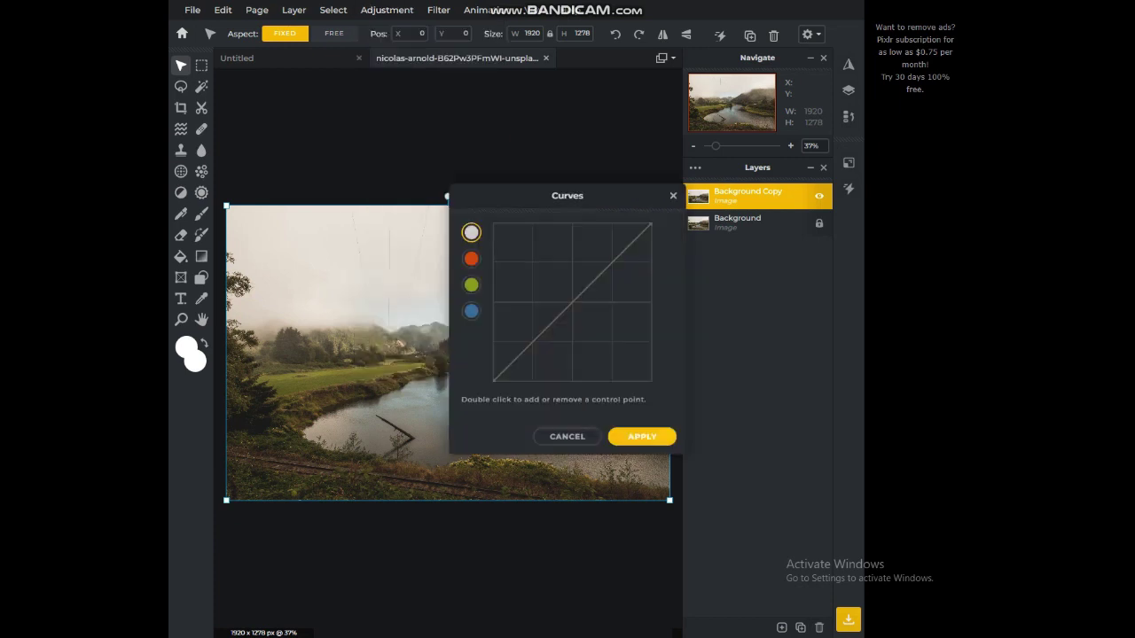
{"action": "left_click_drag", "start_coordinate": [532, 195], "coordinate": [761, 225]}
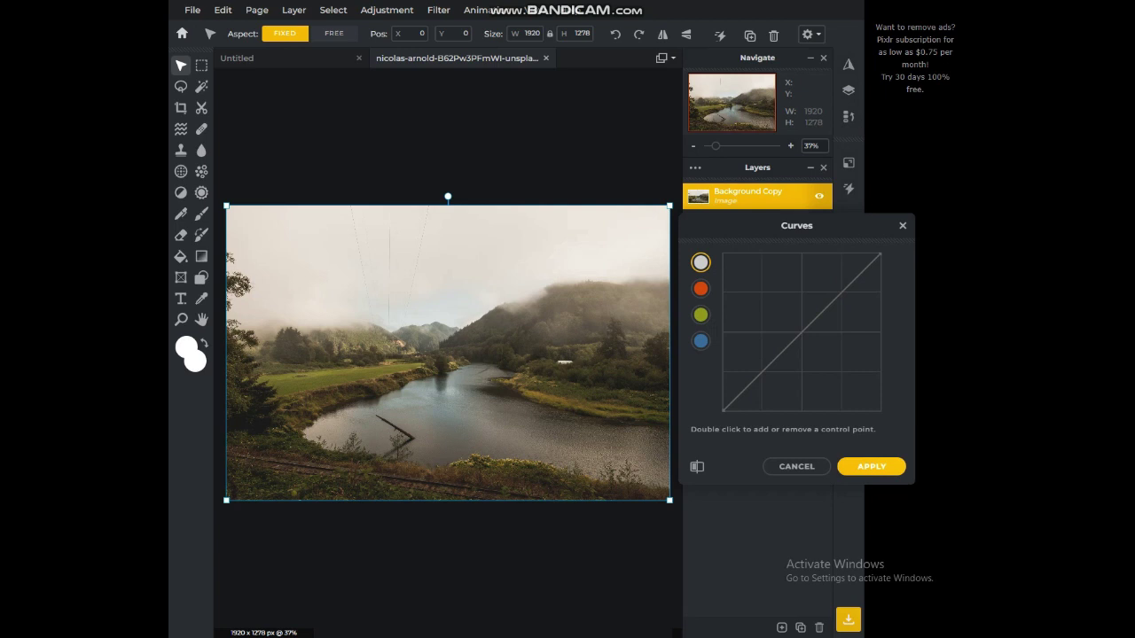
Add shadow, midtone and highlight control points to the master curve, then try lowering the midtone point and return it to the diagonal
{"action": "double_click", "coordinate": [802, 332]}
{"action": "double_click", "coordinate": [761, 373]}
{"action": "left_click_drag", "start_coordinate": [801, 331], "coordinate": [811, 345]}
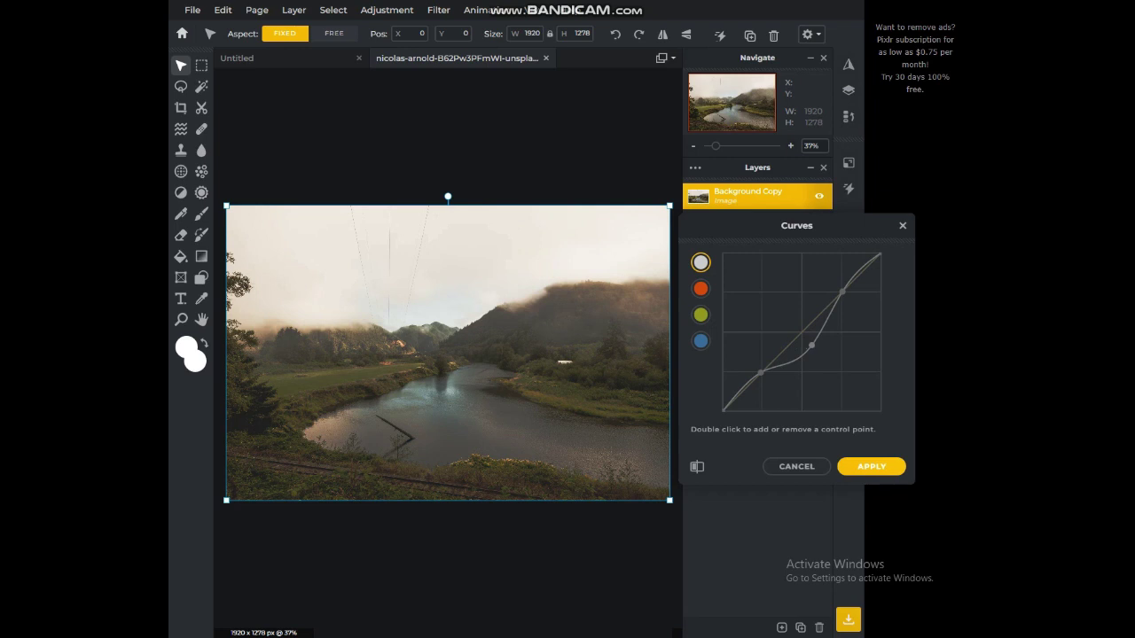
{"action": "mouse_move", "coordinate": [810, 345]}
{"action": "left_mouse_down"}
{"action": "mouse_move", "coordinate": [790, 321]}
{"action": "mouse_move", "coordinate": [801, 331]}
{"action": "left_mouse_up"}
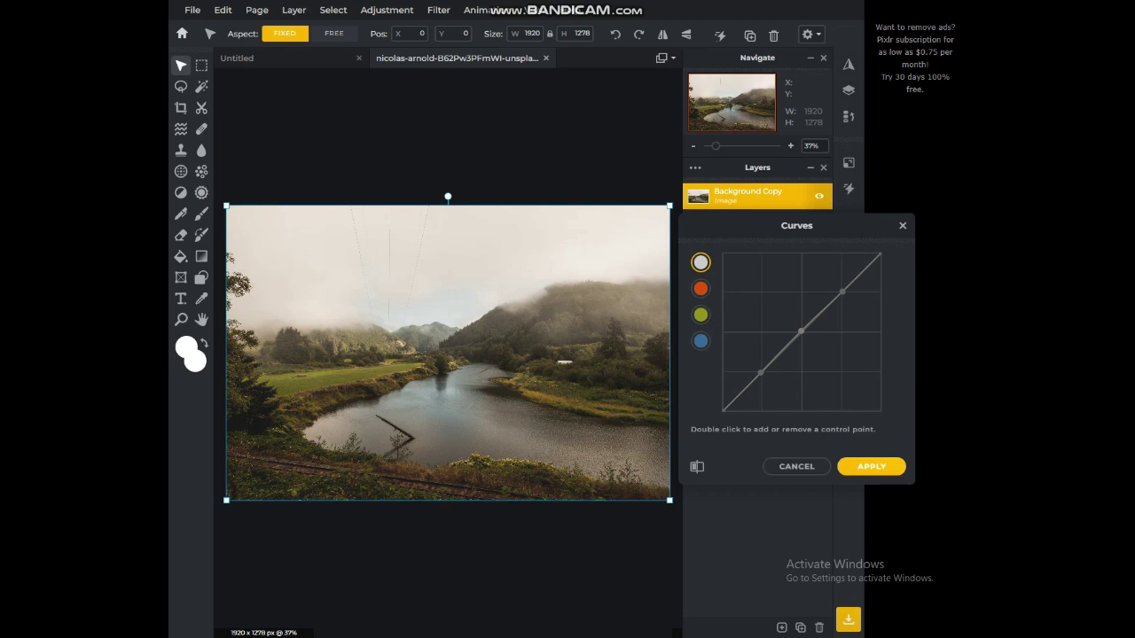
{"action": "left_click_drag", "start_coordinate": [800, 331], "coordinate": [810, 347]}
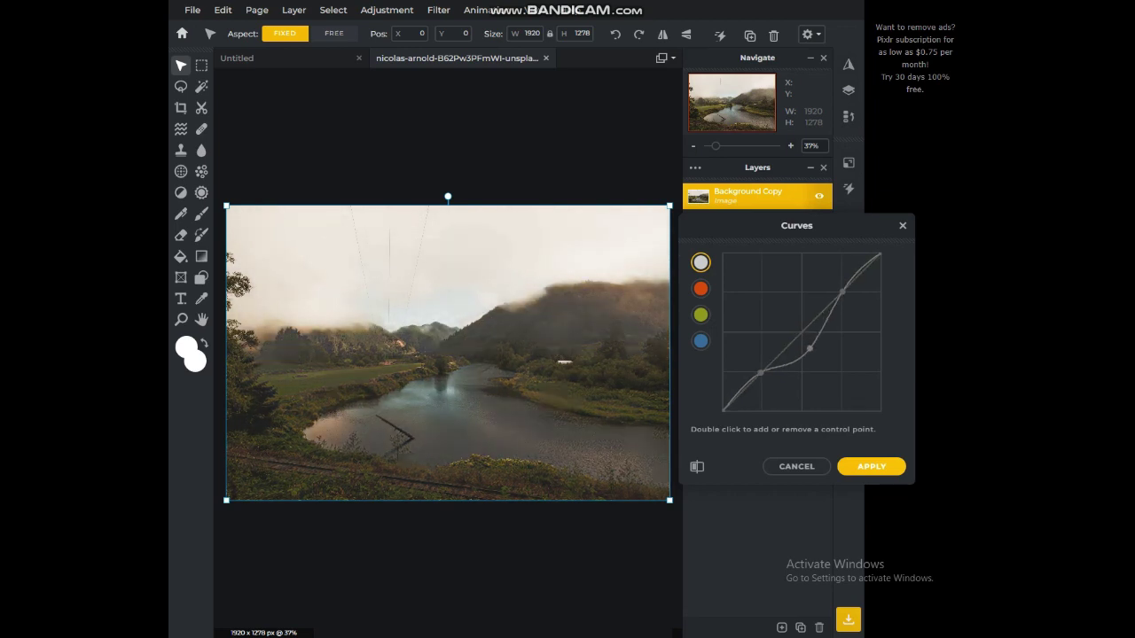
{"action": "left_click_drag", "start_coordinate": [810, 348], "coordinate": [801, 333]}
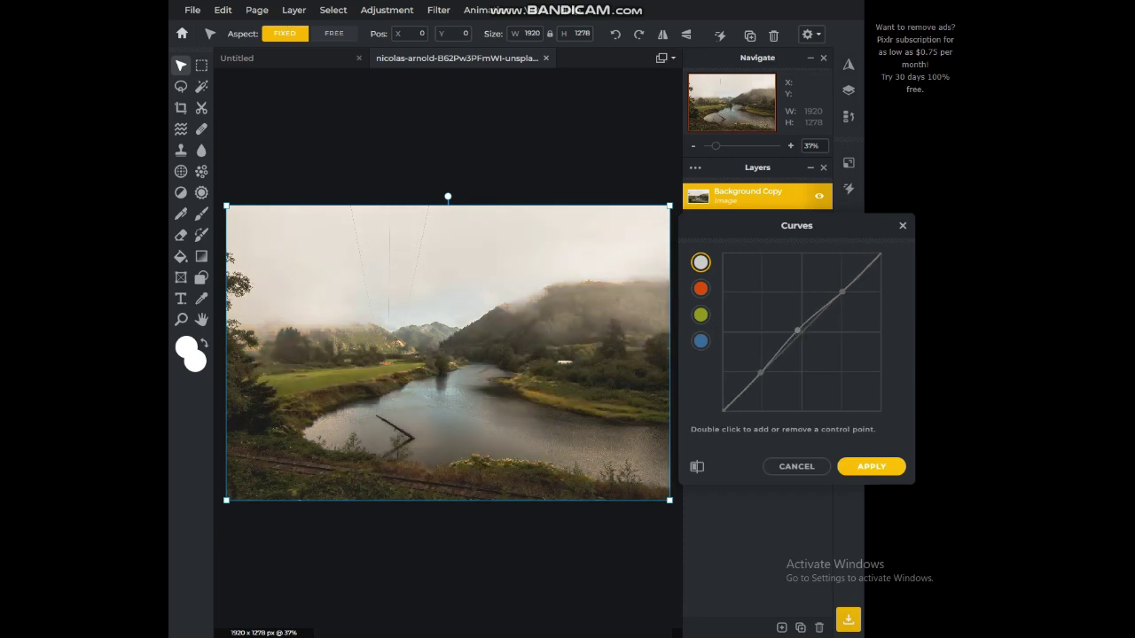
{"action": "left_click_drag", "start_coordinate": [797, 330], "coordinate": [801, 333]}
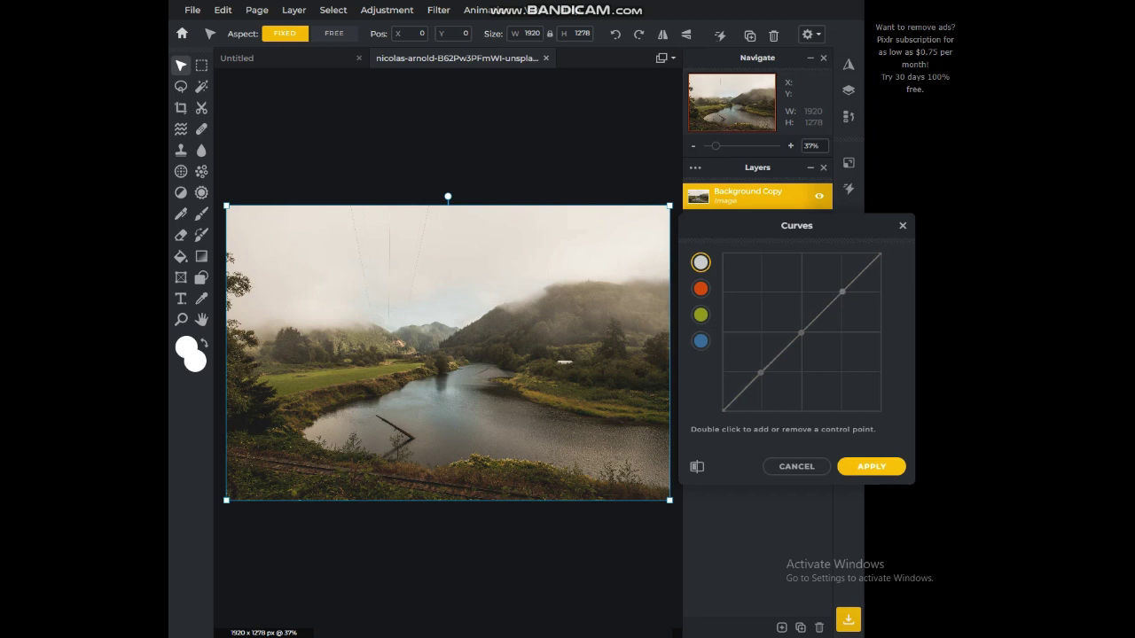
Try lowering the master curve's highlight point and raising its shadow point, returning each to the diagonal
{"action": "left_click_drag", "start_coordinate": [843, 292], "coordinate": [858, 309]}
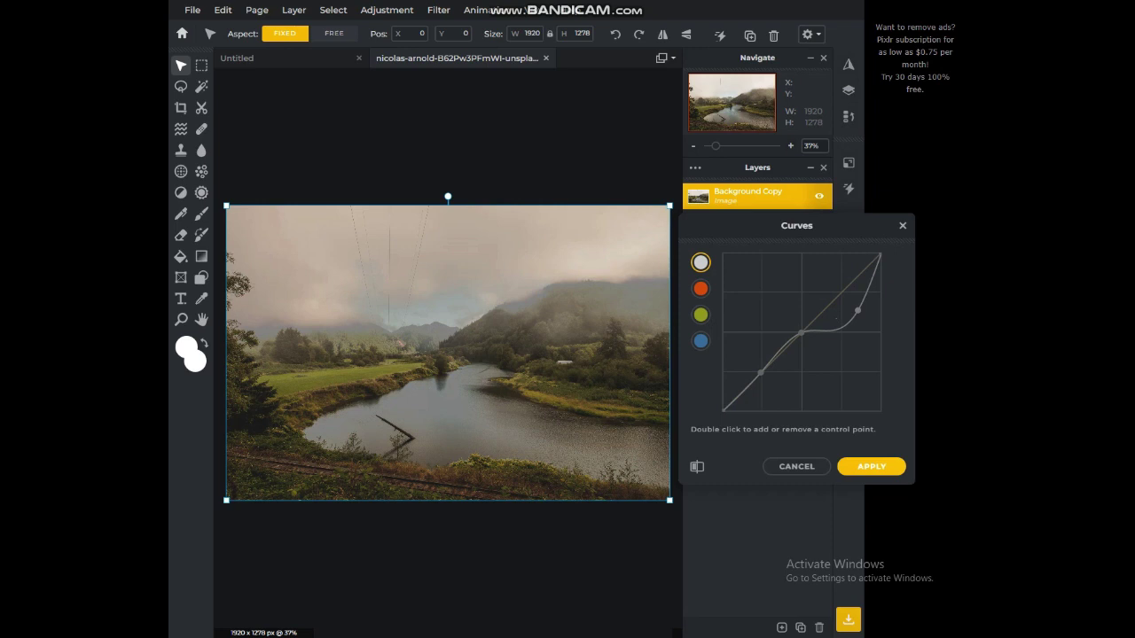
{"action": "left_click_drag", "start_coordinate": [857, 309], "coordinate": [841, 291]}
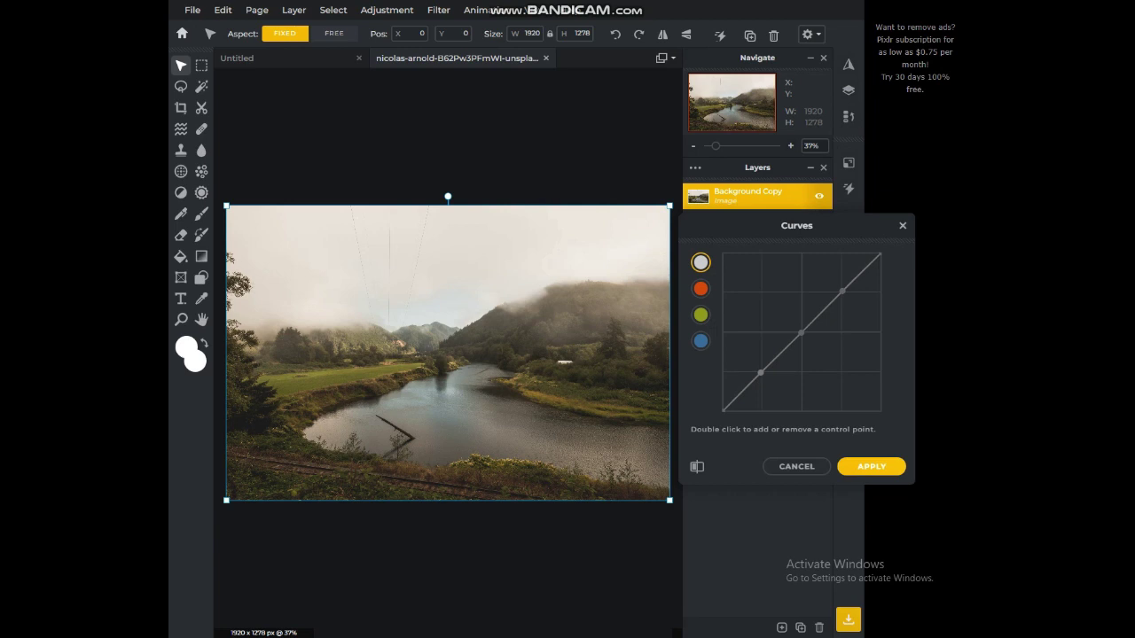
{"action": "mouse_move", "coordinate": [760, 372]}
{"action": "left_mouse_down"}
{"action": "mouse_move", "coordinate": [768, 386]}
{"action": "mouse_move", "coordinate": [750, 366]}
{"action": "left_mouse_up"}
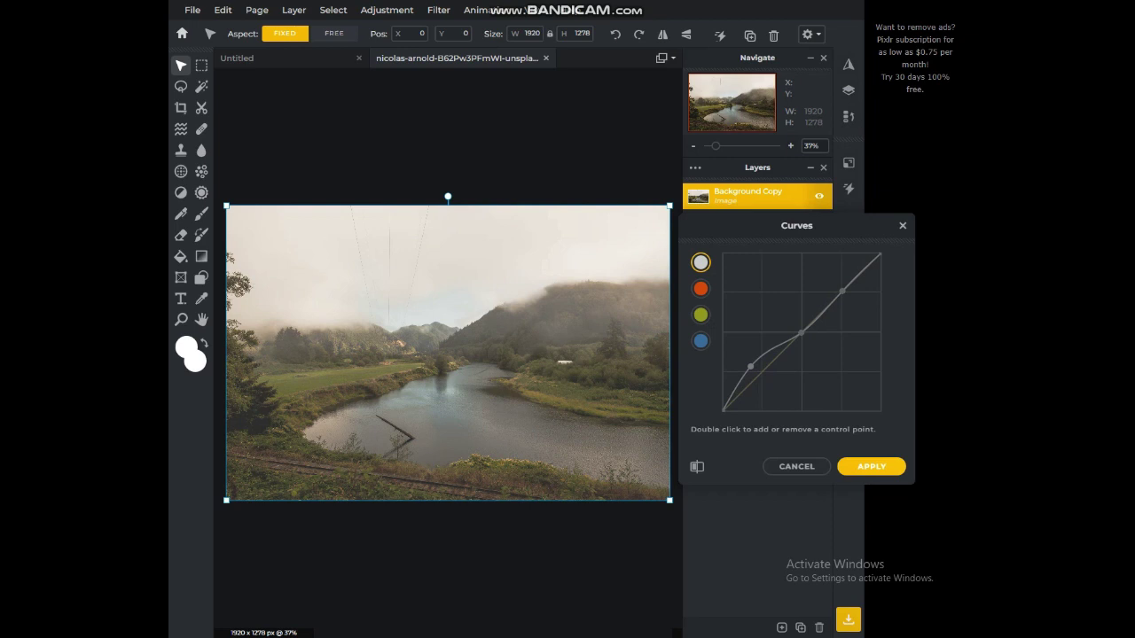
{"action": "left_click_drag", "start_coordinate": [750, 366], "coordinate": [760, 374]}
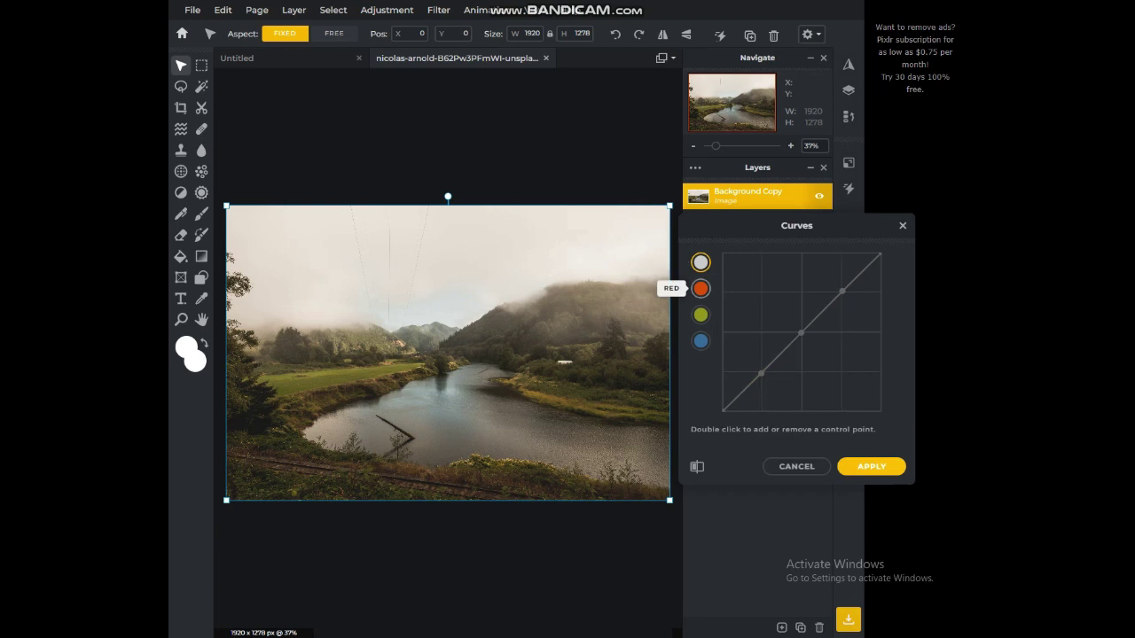
Add three control points to the red curve and try its midtone point below and above the diagonal before restoring it
{"action": "left_click", "coordinate": [701, 288]}
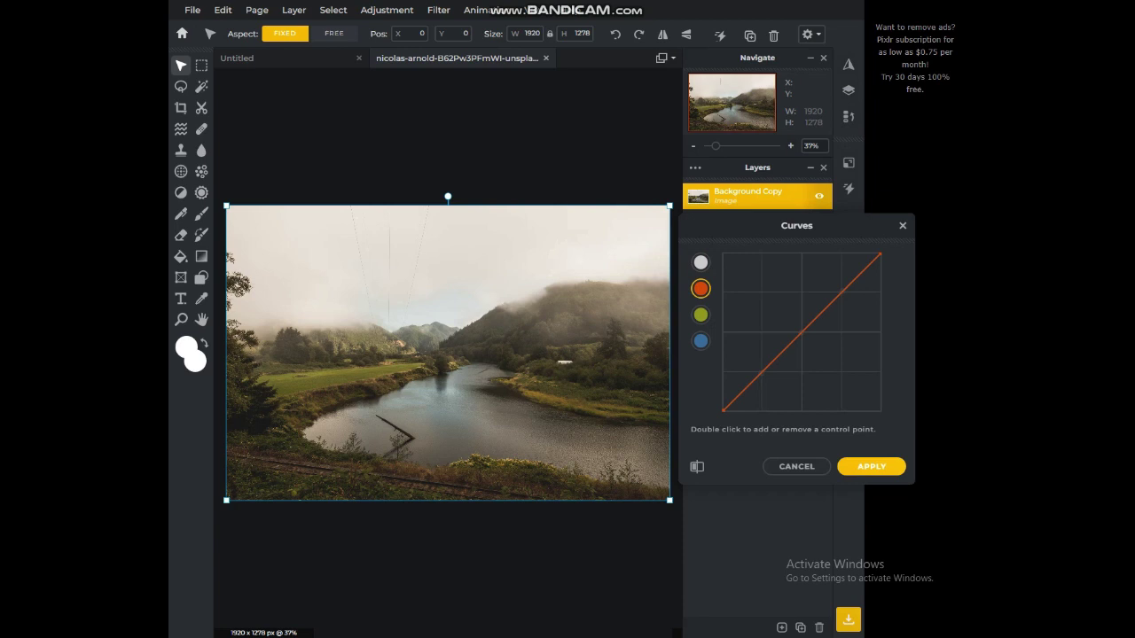
{"action": "double_click", "coordinate": [801, 332]}
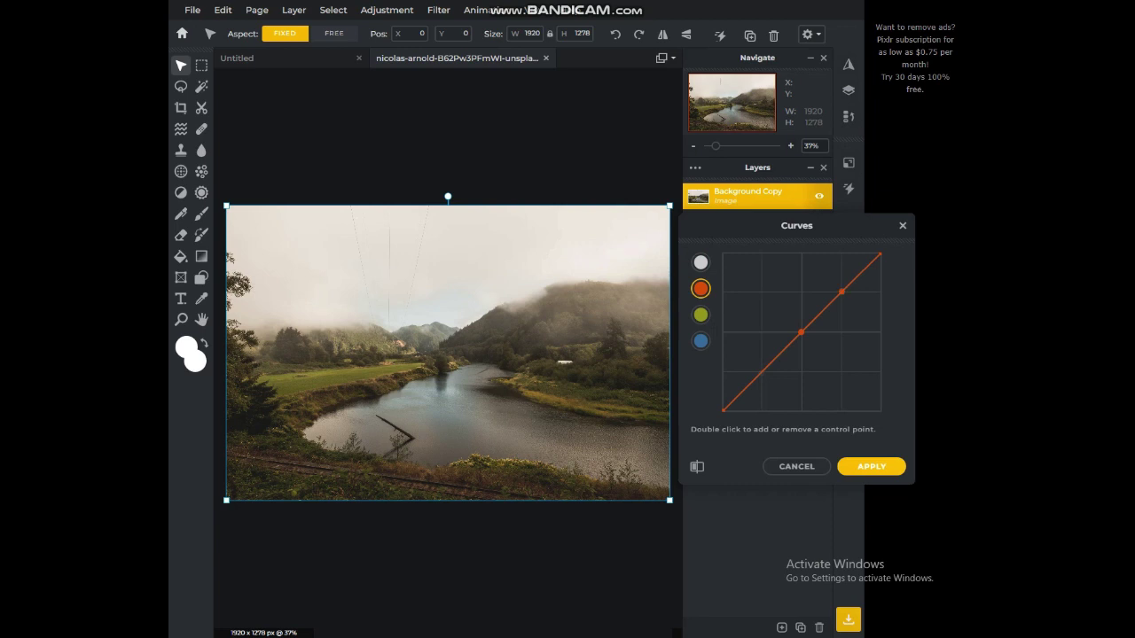
{"action": "double_click", "coordinate": [760, 372]}
{"action": "left_click_drag", "start_coordinate": [760, 372], "coordinate": [761, 374]}
{"action": "left_click_drag", "start_coordinate": [801, 331], "coordinate": [813, 346]}
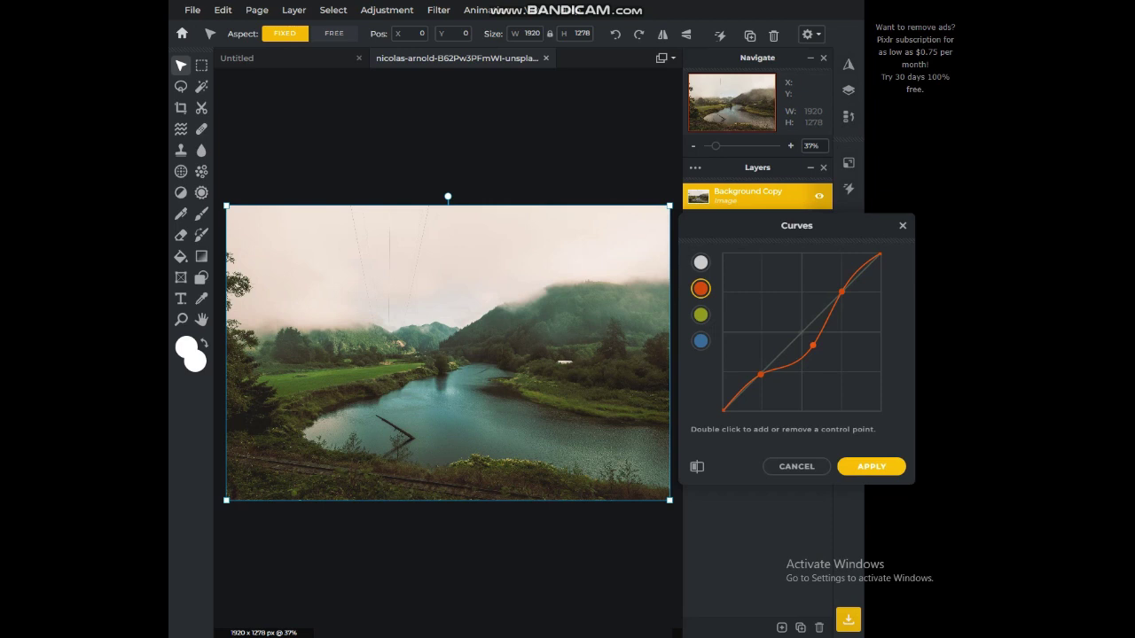
{"action": "mouse_move", "coordinate": [813, 345]}
{"action": "left_mouse_down"}
{"action": "mouse_move", "coordinate": [790, 317]}
{"action": "mouse_move", "coordinate": [802, 333]}
{"action": "left_mouse_up"}
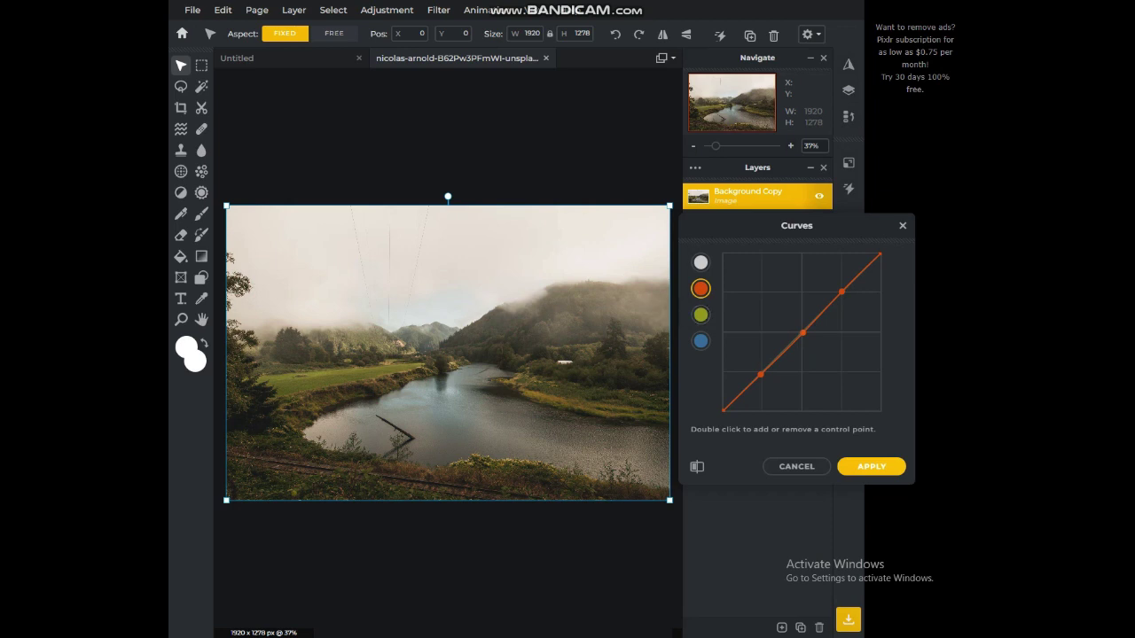
{"action": "left_click_drag", "start_coordinate": [803, 332], "coordinate": [792, 322]}
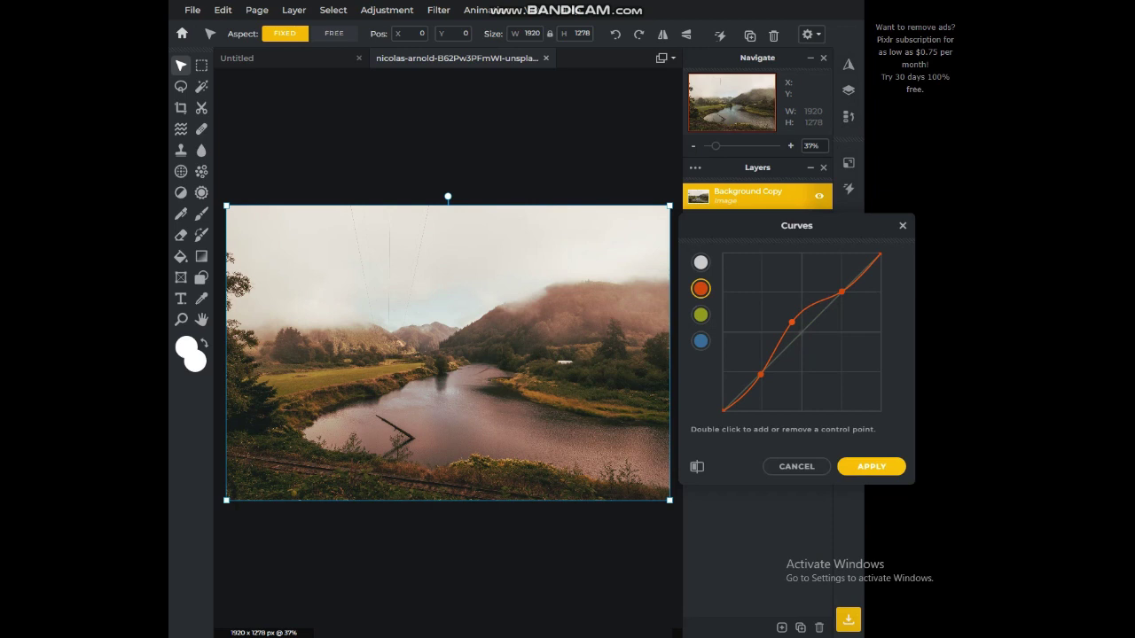
{"action": "left_click_drag", "start_coordinate": [792, 322], "coordinate": [811, 340]}
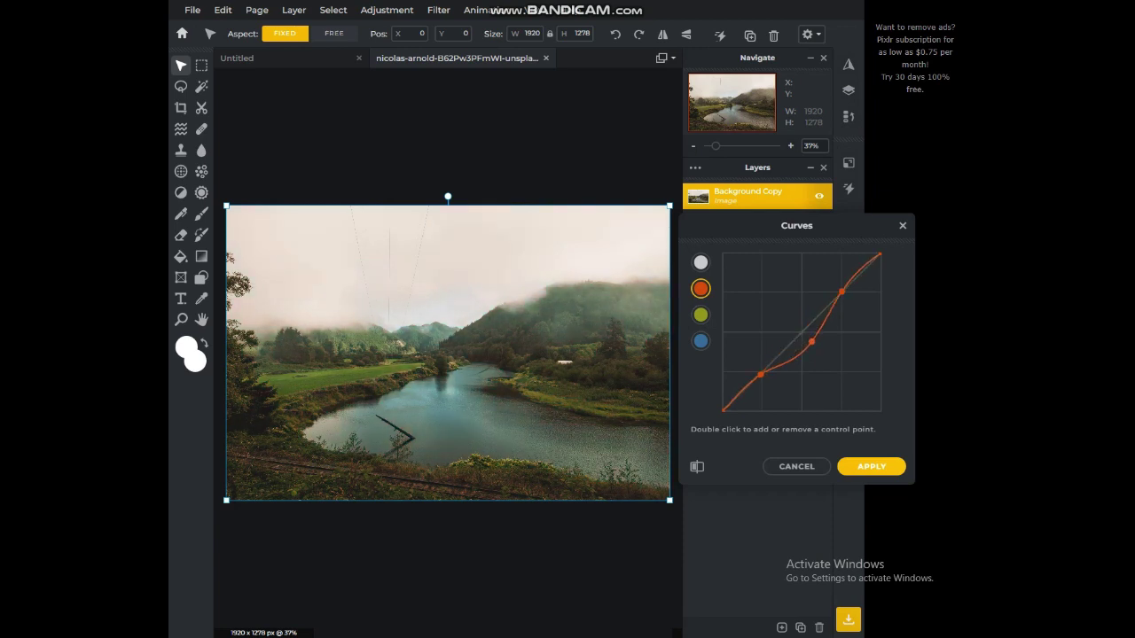
{"action": "mouse_move", "coordinate": [811, 340]}
{"action": "left_mouse_down"}
{"action": "mouse_move", "coordinate": [791, 330]}
{"action": "mouse_move", "coordinate": [806, 344]}
{"action": "mouse_move", "coordinate": [800, 334]}
{"action": "left_mouse_up"}
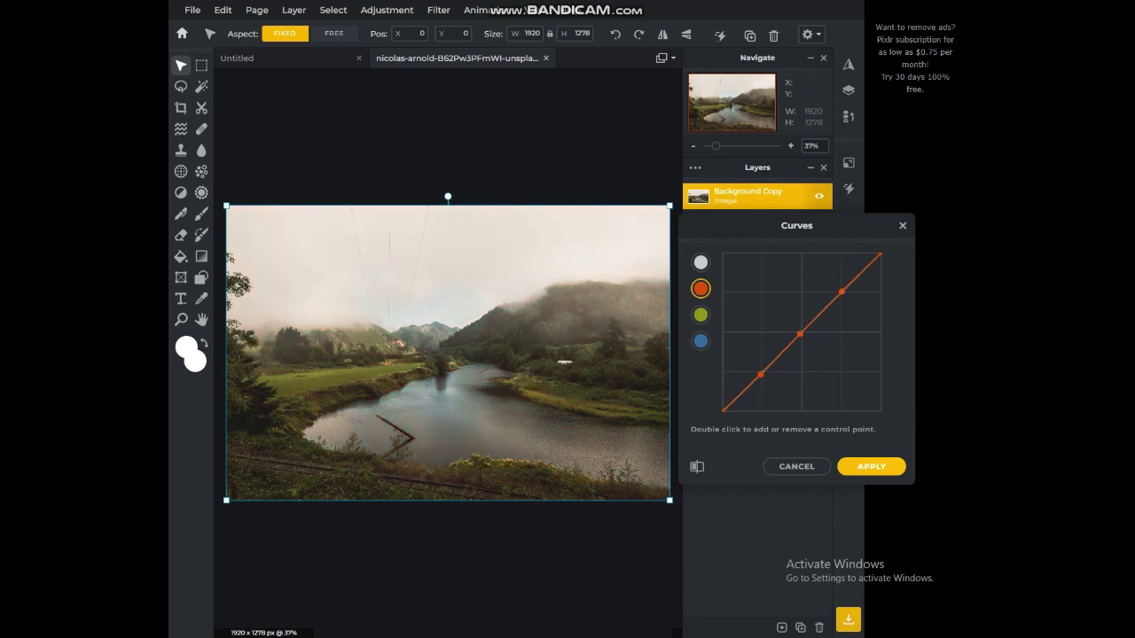
Try lowering the red curve's highlight point and return it to the diagonal
{"action": "left_click_drag", "start_coordinate": [841, 292], "coordinate": [858, 305]}
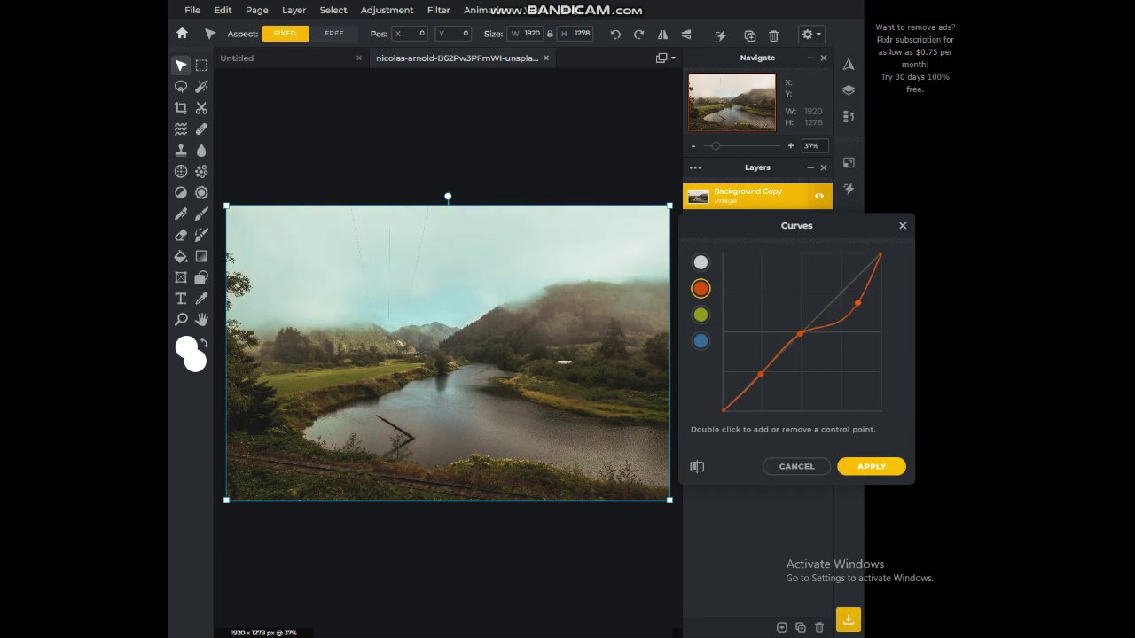
{"action": "mouse_move", "coordinate": [857, 305]}
{"action": "left_mouse_down"}
{"action": "mouse_move", "coordinate": [853, 316]}
{"action": "mouse_move", "coordinate": [827, 274]}
{"action": "mouse_move", "coordinate": [841, 292]}
{"action": "left_mouse_up"}
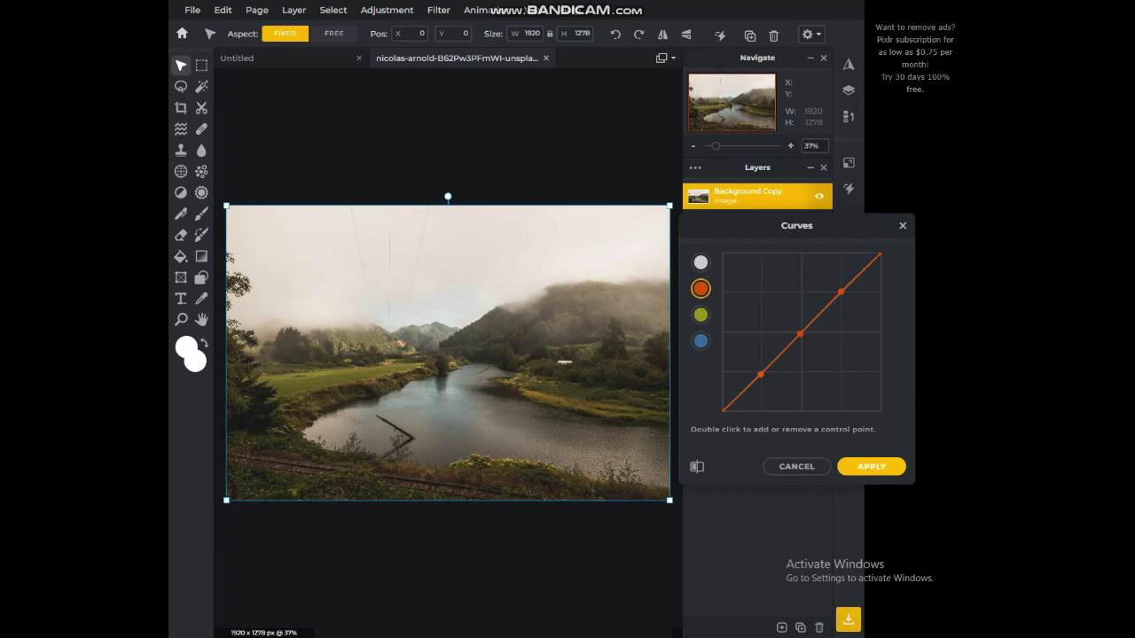
{"action": "mouse_move", "coordinate": [760, 374]}
{"action": "left_mouse_down"}
{"action": "mouse_move", "coordinate": [768, 387]}
{"action": "mouse_move", "coordinate": [747, 390]}
{"action": "mouse_move", "coordinate": [752, 362]}
{"action": "mouse_move", "coordinate": [760, 374]}
{"action": "left_mouse_up"}
Add three control points to the green curve and try lowering its midtone and highlight points, returning each to the diagonal
{"action": "left_click", "coordinate": [700, 314]}
{"action": "double_click", "coordinate": [800, 333]}
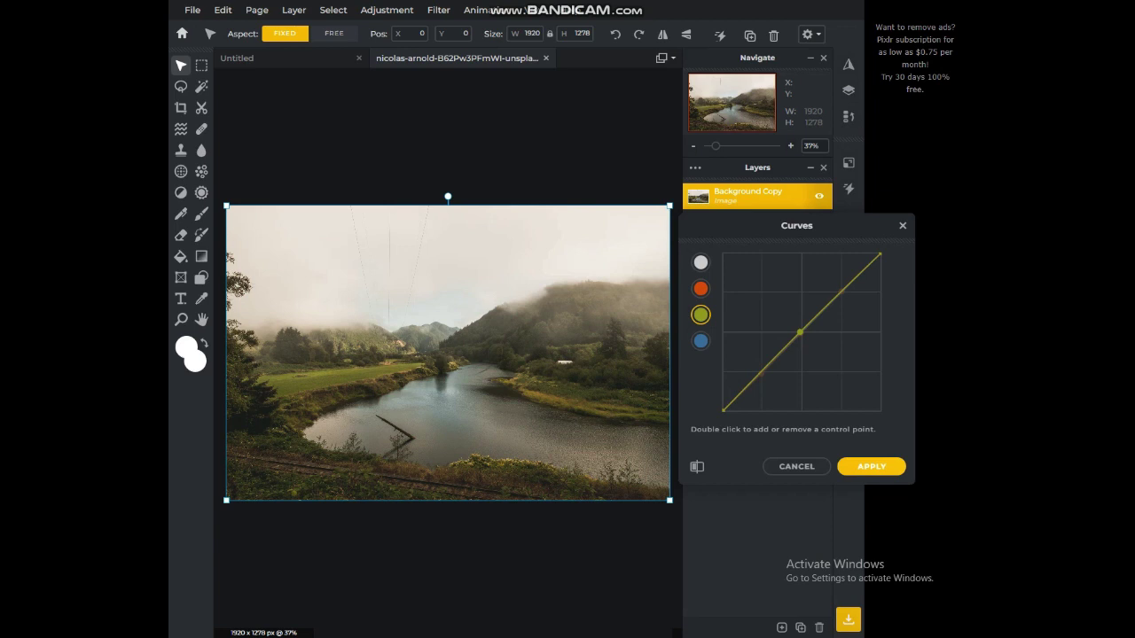
{"action": "double_click", "coordinate": [841, 290]}
{"action": "double_click", "coordinate": [760, 373]}
{"action": "left_click_drag", "start_coordinate": [800, 333], "coordinate": [812, 340]}
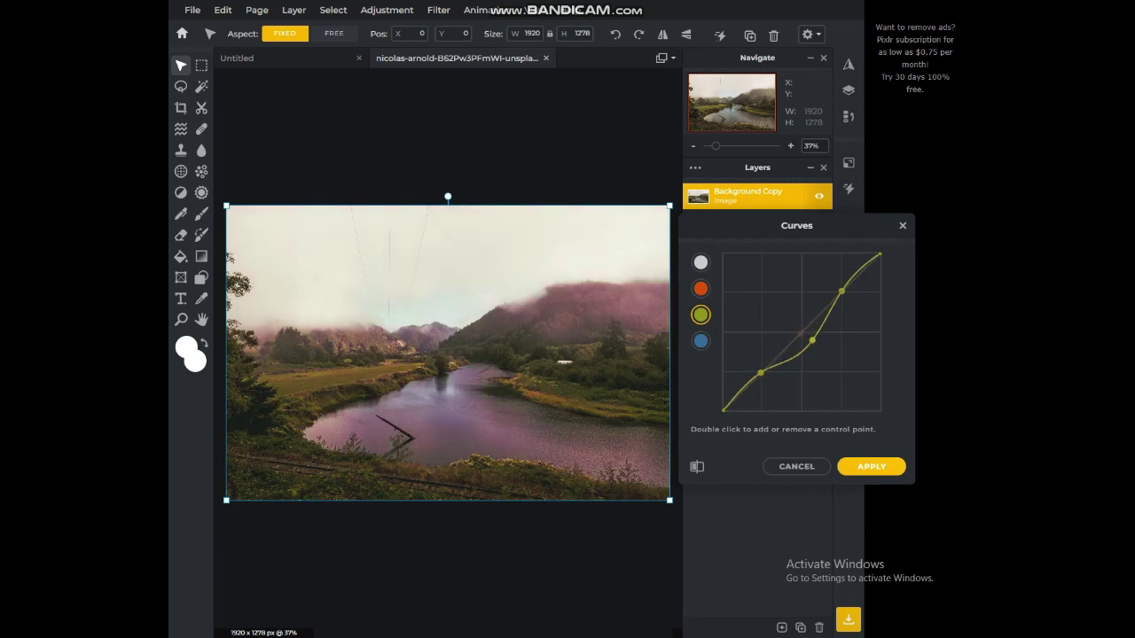
{"action": "mouse_move", "coordinate": [812, 340]}
{"action": "left_mouse_down"}
{"action": "mouse_move", "coordinate": [789, 325]}
{"action": "mouse_move", "coordinate": [801, 332]}
{"action": "left_mouse_up"}
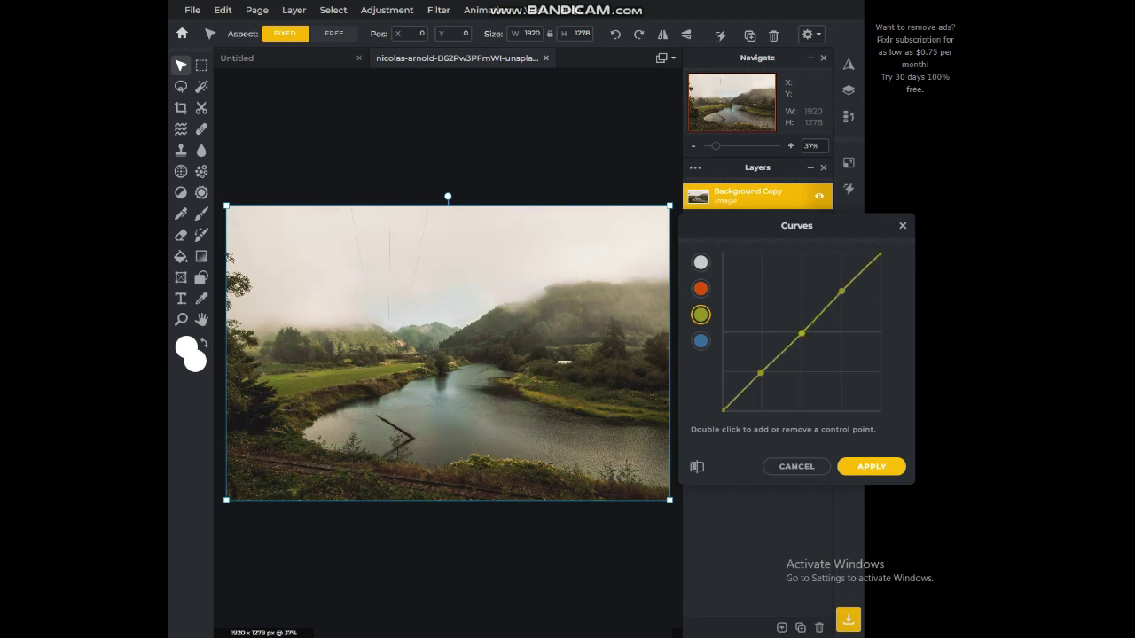
{"action": "left_click_drag", "start_coordinate": [841, 291], "coordinate": [855, 305]}
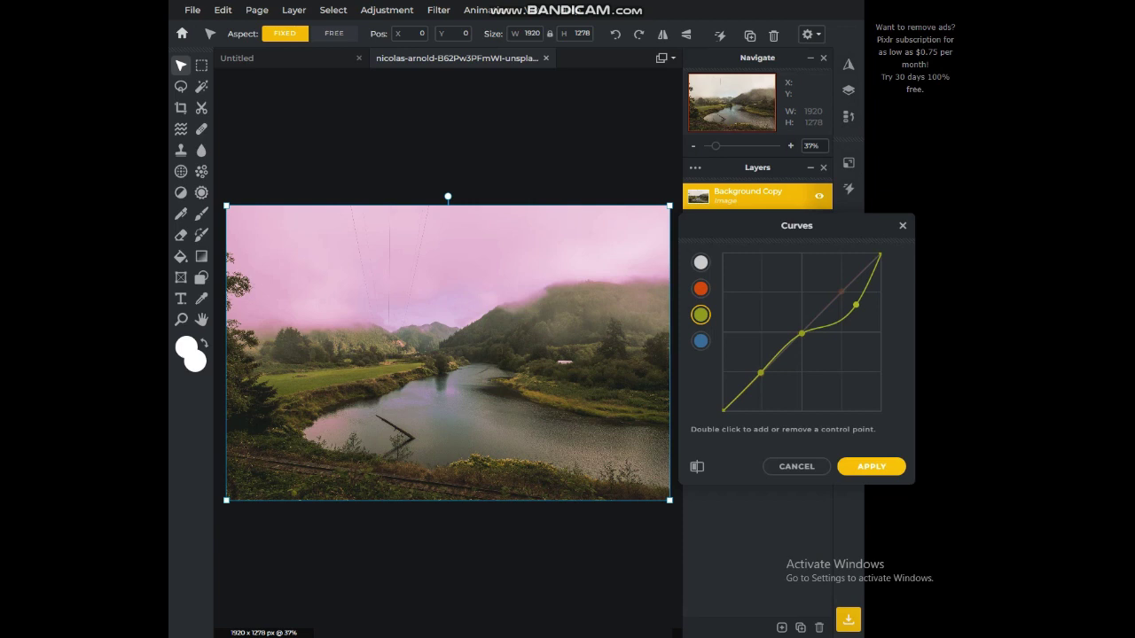
{"action": "left_click_drag", "start_coordinate": [856, 305], "coordinate": [841, 290]}
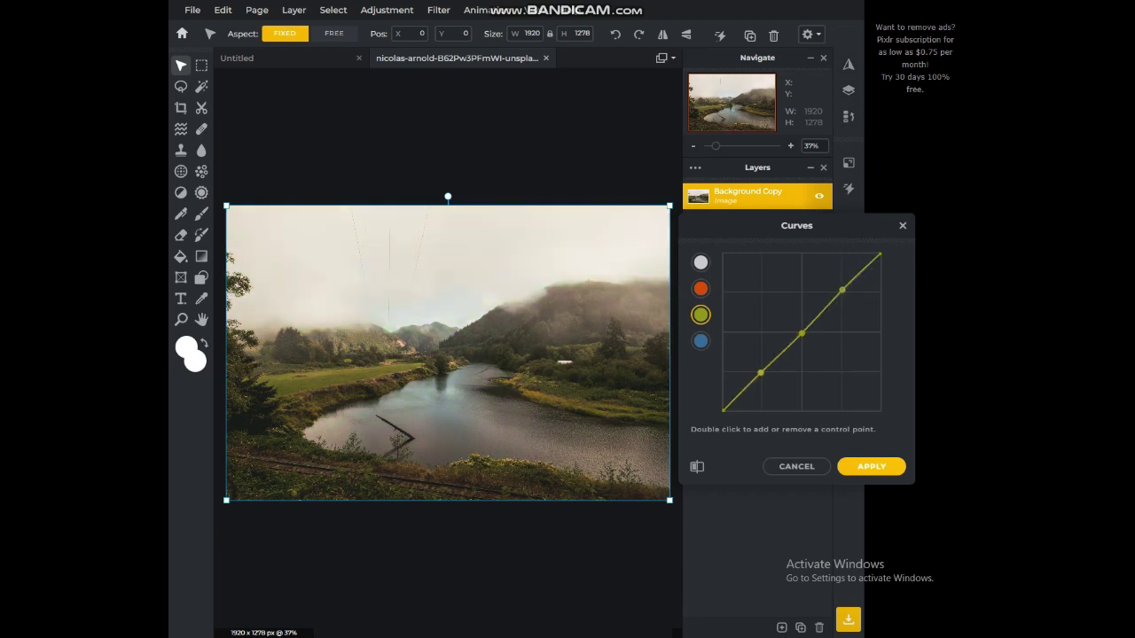
Bring up the blue curve, return to the master curve and discard the Curves trial without applying it
{"action": "left_click", "coordinate": [700, 341]}
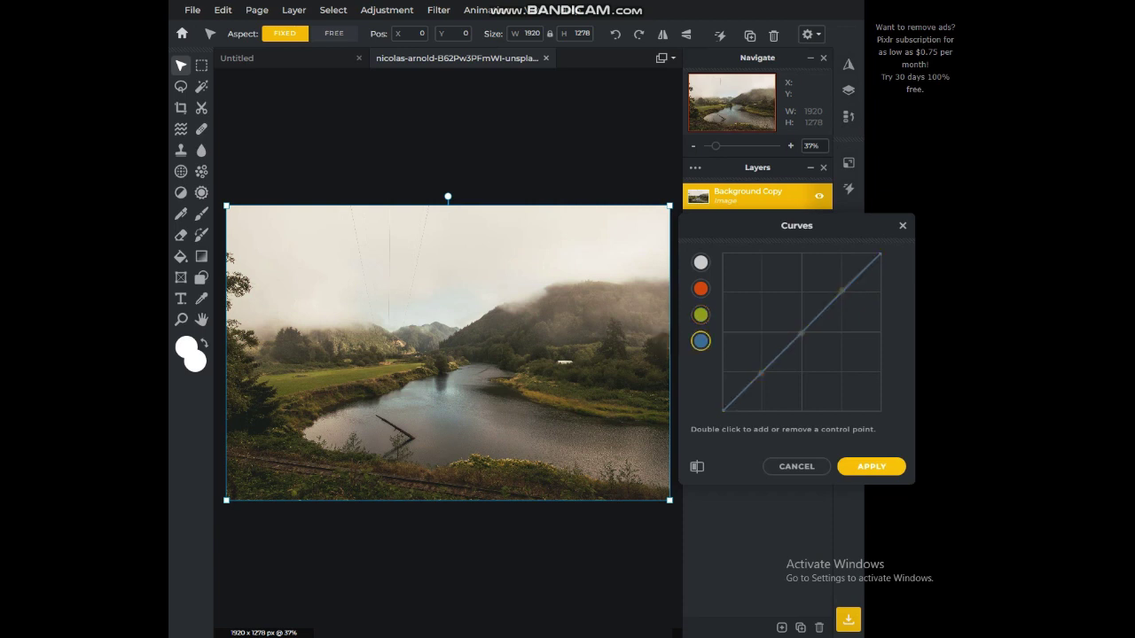
{"action": "mouse_move", "coordinate": [800, 334]}
{"action": "left_mouse_down"}
{"action": "mouse_move", "coordinate": [812, 344]}
{"action": "mouse_move", "coordinate": [790, 323]}
{"action": "mouse_move", "coordinate": [801, 332]}
{"action": "left_mouse_up"}
{"action": "left_click", "coordinate": [700, 262]}
{"action": "left_click", "coordinate": [903, 225]}
Reopen Curves and shape the master curve with three points, slightly raising midtones and highlights and slightly lowering shadows
{"action": "left_click", "coordinate": [386, 9]}
{"action": "left_click", "coordinate": [377, 265]}
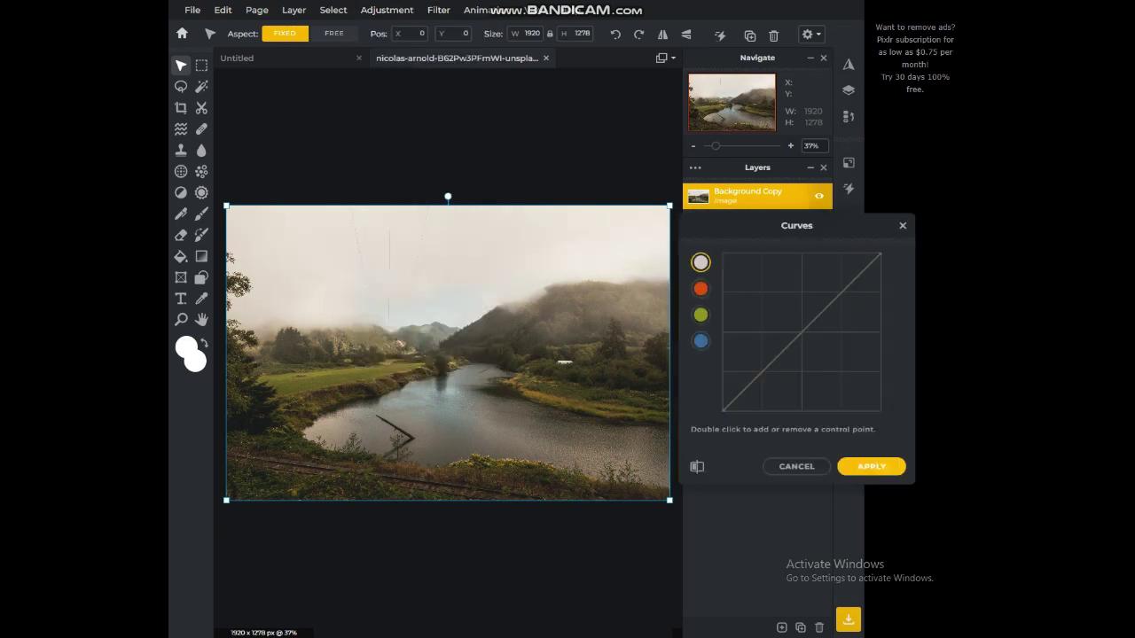
{"action": "double_click", "coordinate": [802, 332]}
{"action": "double_click", "coordinate": [841, 293]}
{"action": "double_click", "coordinate": [759, 372]}
{"action": "left_click_drag", "start_coordinate": [802, 333], "coordinate": [796, 326]}
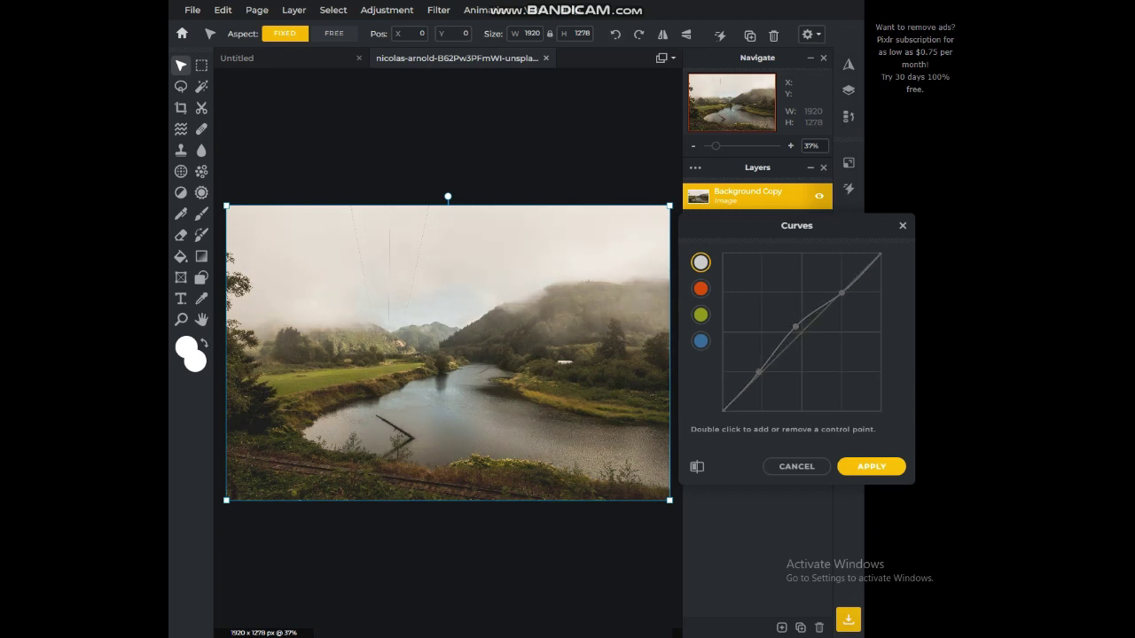
{"action": "left_click_drag", "start_coordinate": [841, 293], "coordinate": [839, 286]}
{"action": "left_click_drag", "start_coordinate": [759, 372], "coordinate": [760, 377]}
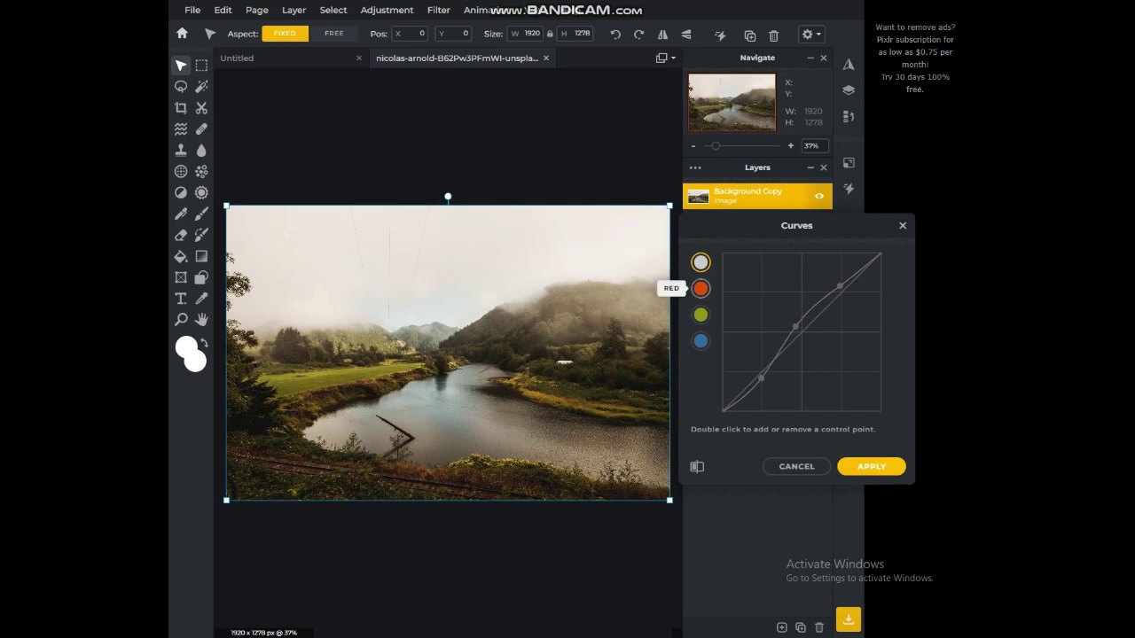
Add three control points to the red curve and pull its midtone, highlight and shadow points below the diagonal
{"action": "left_click", "coordinate": [701, 288]}
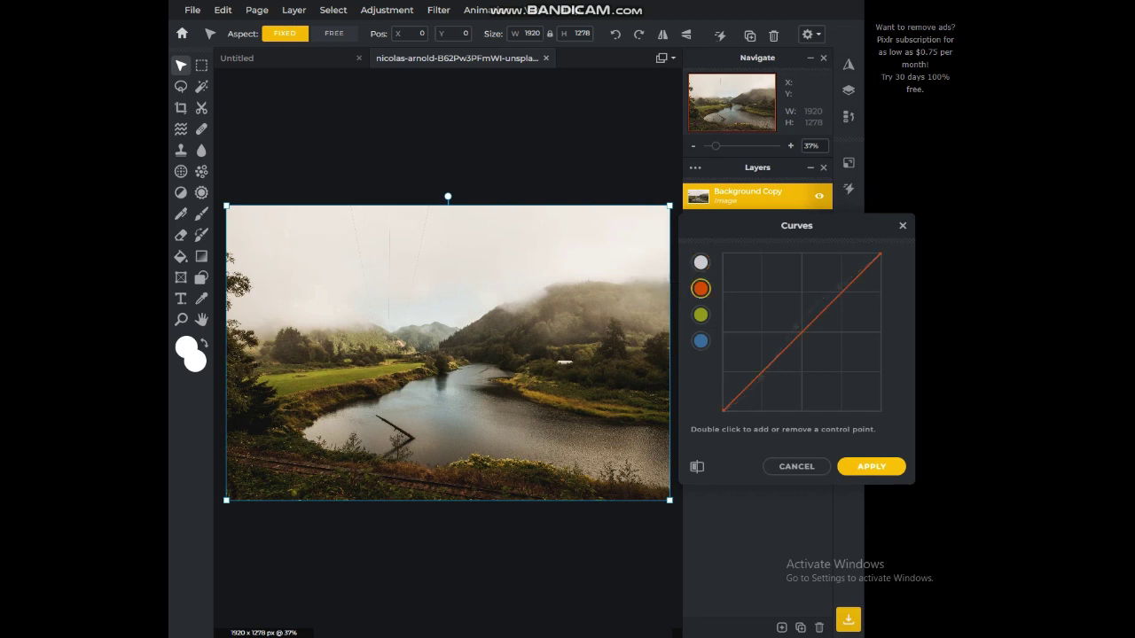
{"action": "double_click", "coordinate": [801, 332]}
{"action": "double_click", "coordinate": [761, 370]}
{"action": "double_click", "coordinate": [844, 292]}
{"action": "left_click_drag", "start_coordinate": [801, 333], "coordinate": [810, 344]}
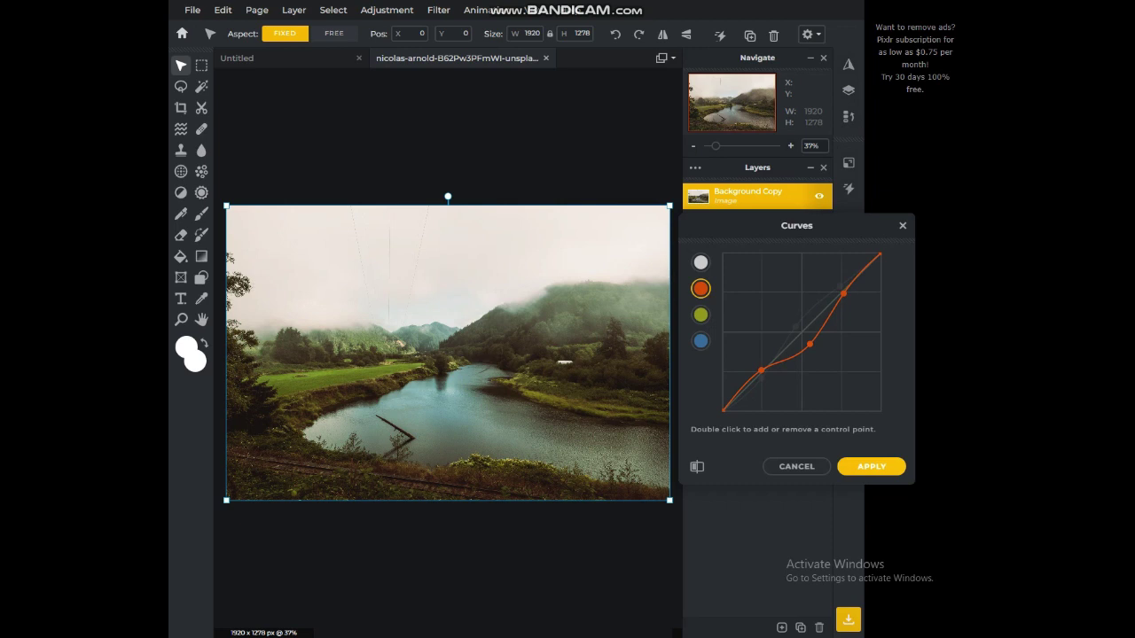
{"action": "left_click_drag", "start_coordinate": [843, 293], "coordinate": [850, 298]}
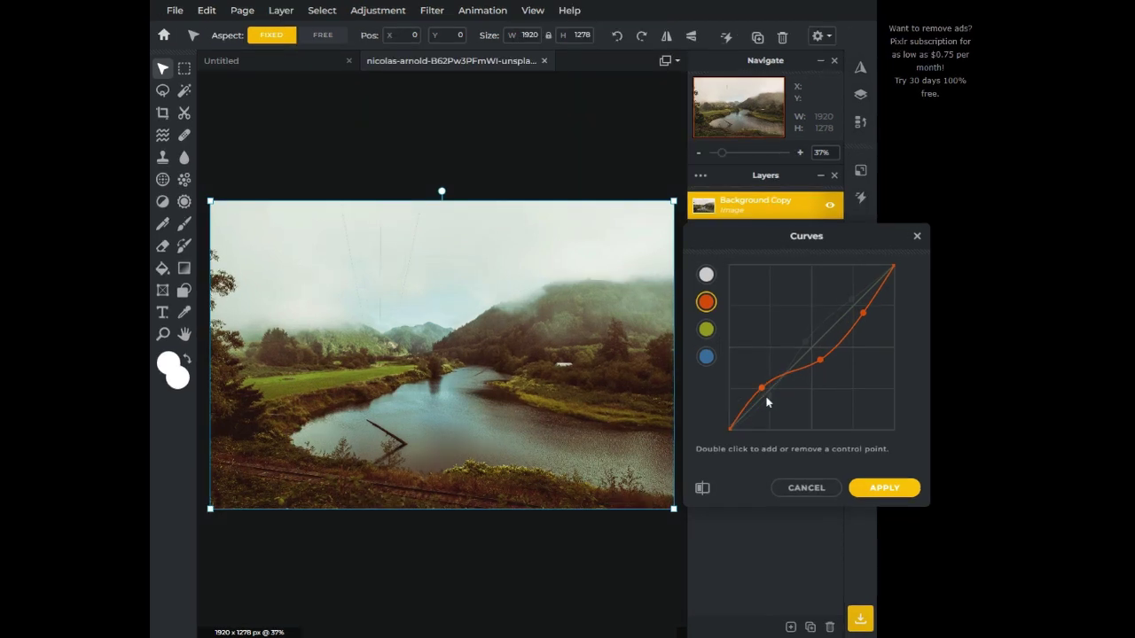
{"action": "left_click_drag", "start_coordinate": [762, 388], "coordinate": [775, 400]}
Add three control points to the green curve, slightly raising its midtones and highlights and slightly lowering its shadows
{"action": "left_click", "coordinate": [706, 329]}
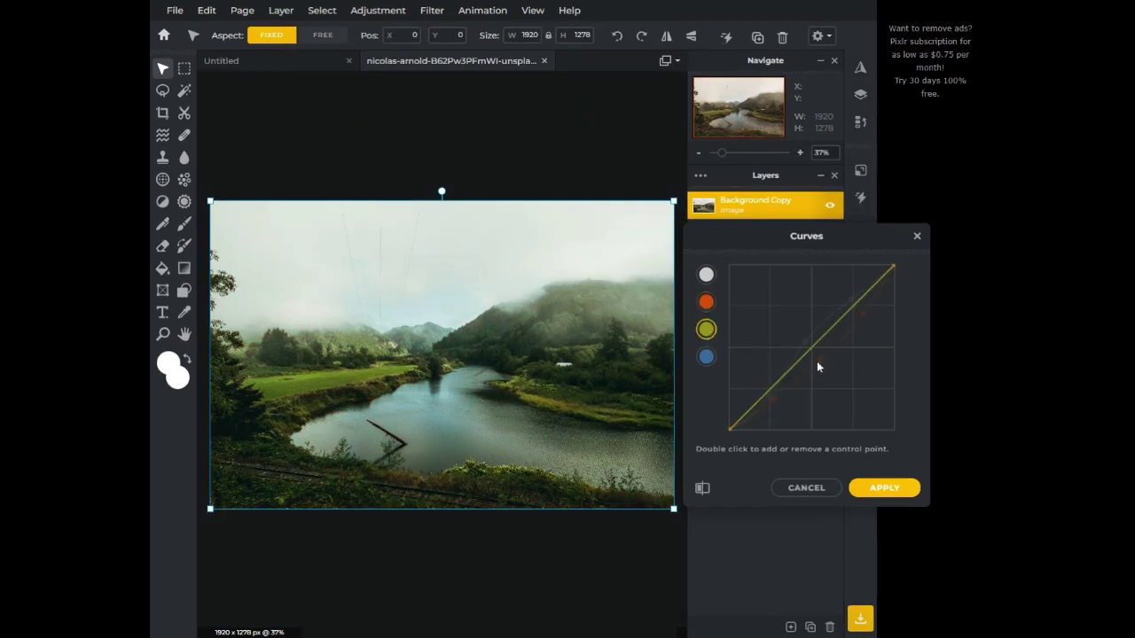
{"action": "double_click", "coordinate": [811, 346]}
{"action": "double_click", "coordinate": [853, 304]}
{"action": "double_click", "coordinate": [768, 388]}
{"action": "left_click_drag", "start_coordinate": [813, 346], "coordinate": [808, 345]}
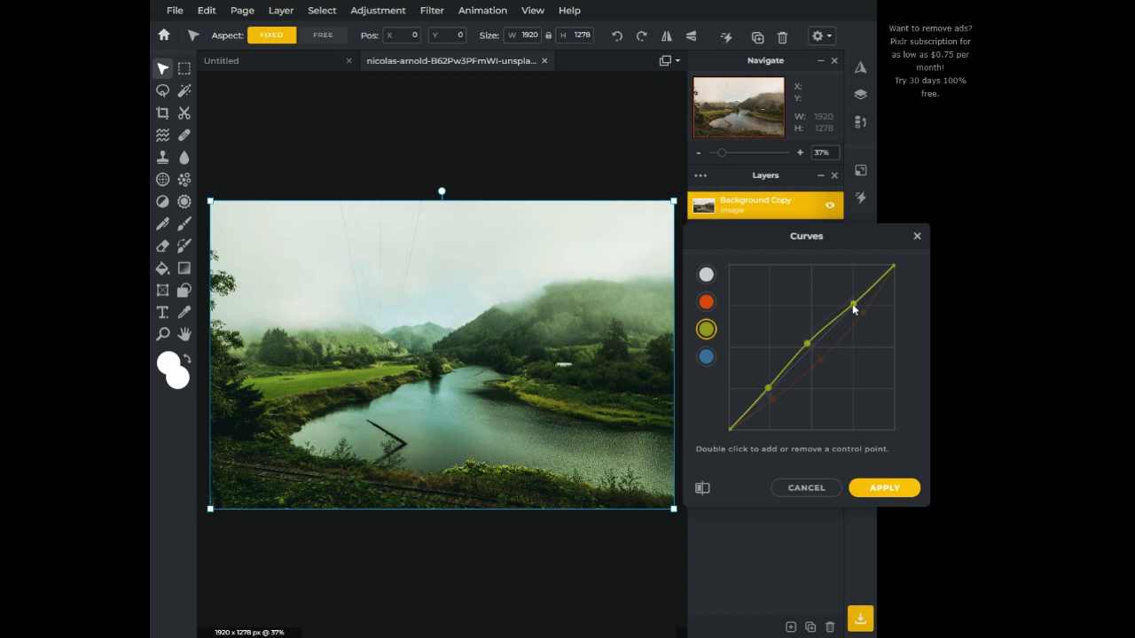
{"action": "left_click_drag", "start_coordinate": [851, 304], "coordinate": [849, 302]}
{"action": "left_click_drag", "start_coordinate": [768, 388], "coordinate": [772, 391]}
Shape the blue curve with three control points, raising midtones and shadows above the diagonal and keeping highlights close to it
{"action": "left_click", "coordinate": [707, 359]}
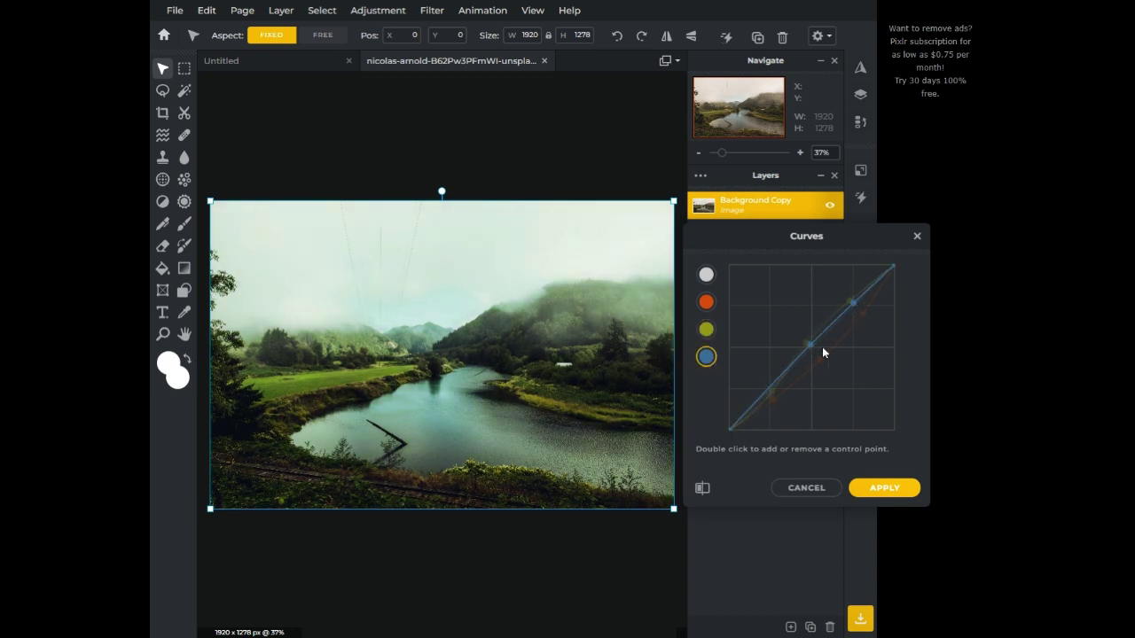
{"action": "mouse_move", "coordinate": [810, 347]}
{"action": "left_mouse_down"}
{"action": "mouse_move", "coordinate": [826, 361]}
{"action": "mouse_move", "coordinate": [805, 339]}
{"action": "left_mouse_up"}
{"action": "left_click_drag", "start_coordinate": [772, 397], "coordinate": [764, 385]}
{"action": "left_click_drag", "start_coordinate": [855, 304], "coordinate": [855, 306]}
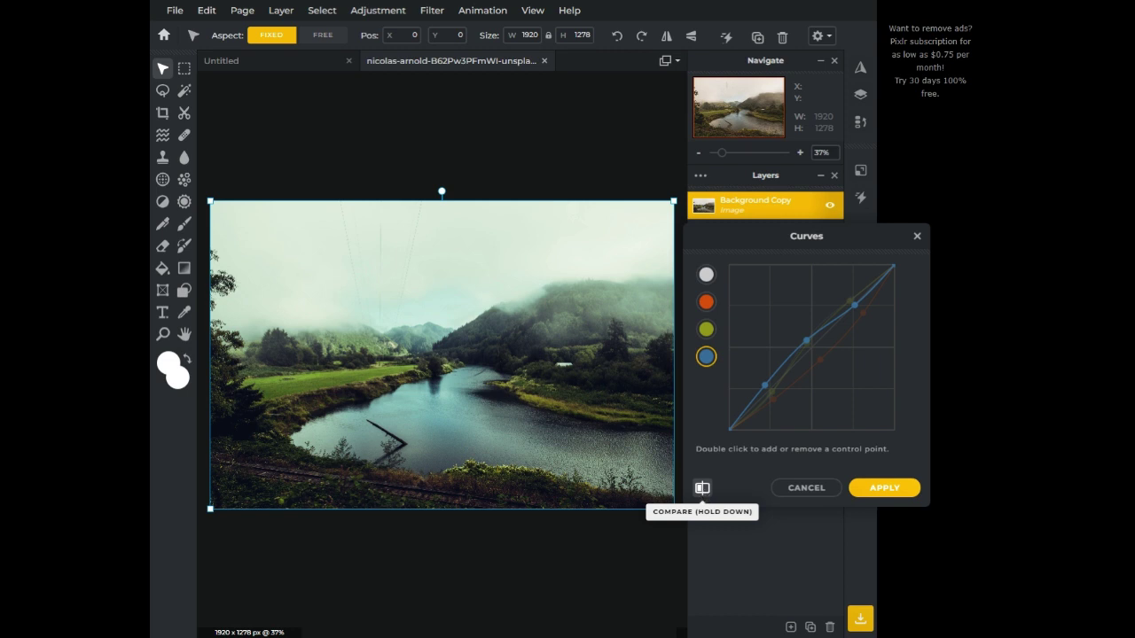
Compare the graded photo with its ungraded version and apply the Curves adjustment to the Background Copy layer
{"action": "left_click_drag", "start_coordinate": [703, 488], "coordinate": [702, 488]}
{"action": "left_click", "coordinate": [892, 489]}
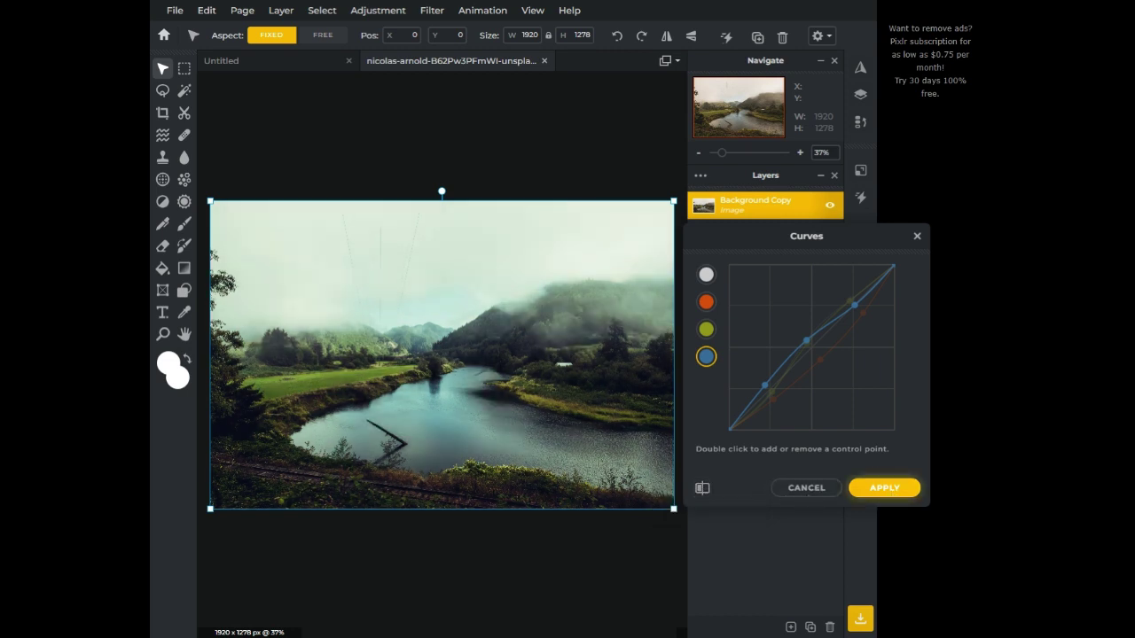
{"action": "left_click_drag", "start_coordinate": [705, 487], "coordinate": [707, 489]}
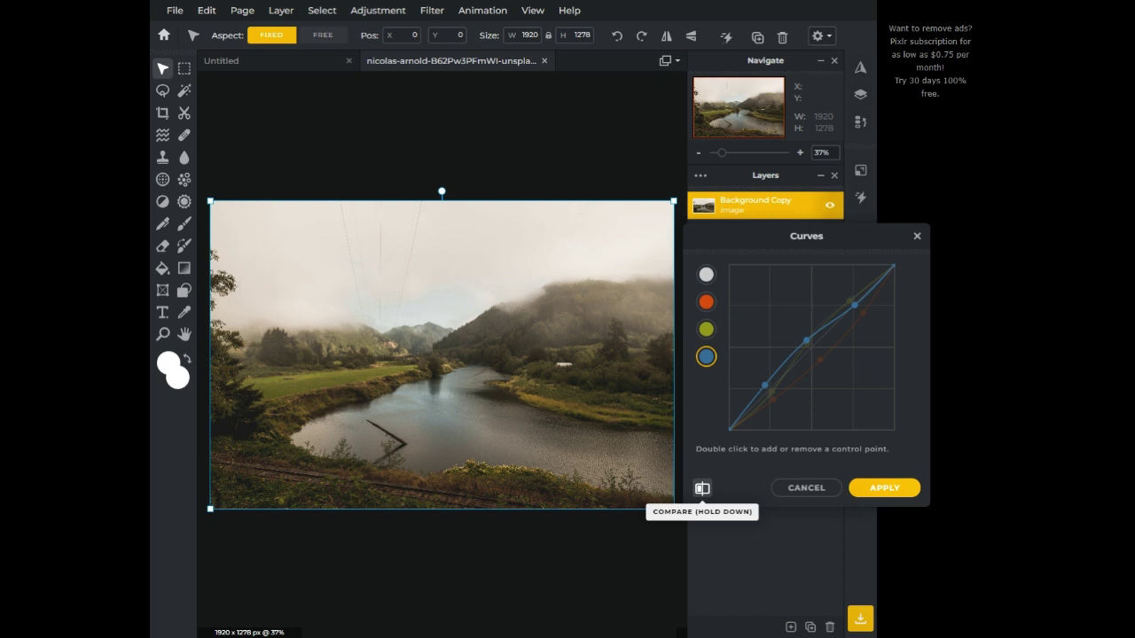
{"action": "left_click_drag", "start_coordinate": [706, 489], "coordinate": [705, 488]}
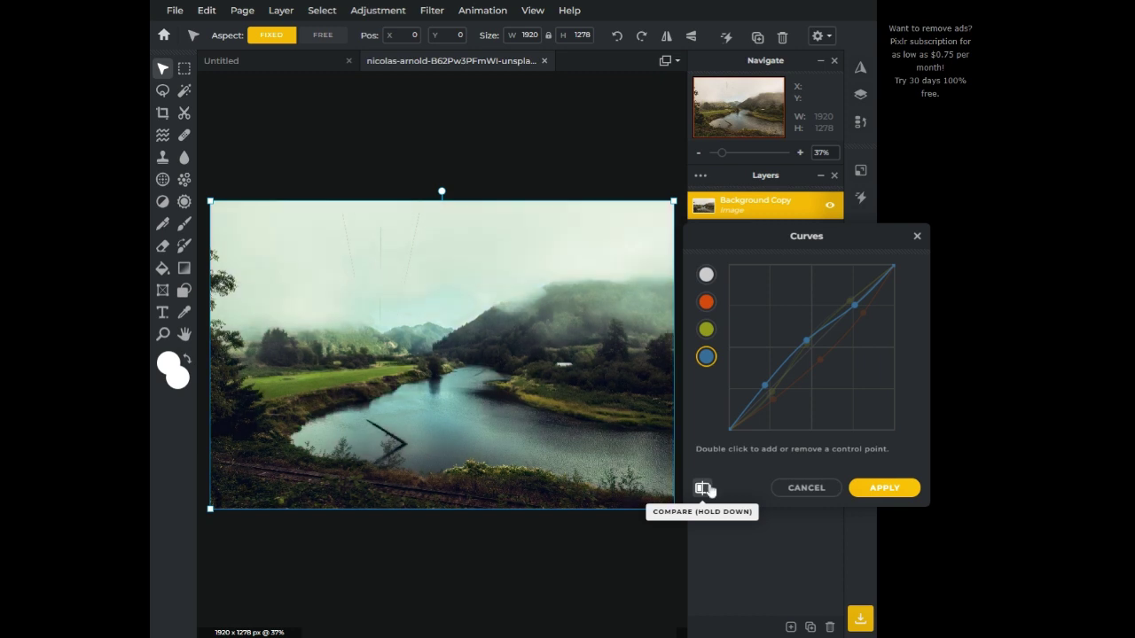
{"action": "left_click", "coordinate": [884, 487]}
{"action": "scroll", "coordinate": [481, 456], "scroll_direction": "up", "scroll_amount": 3}
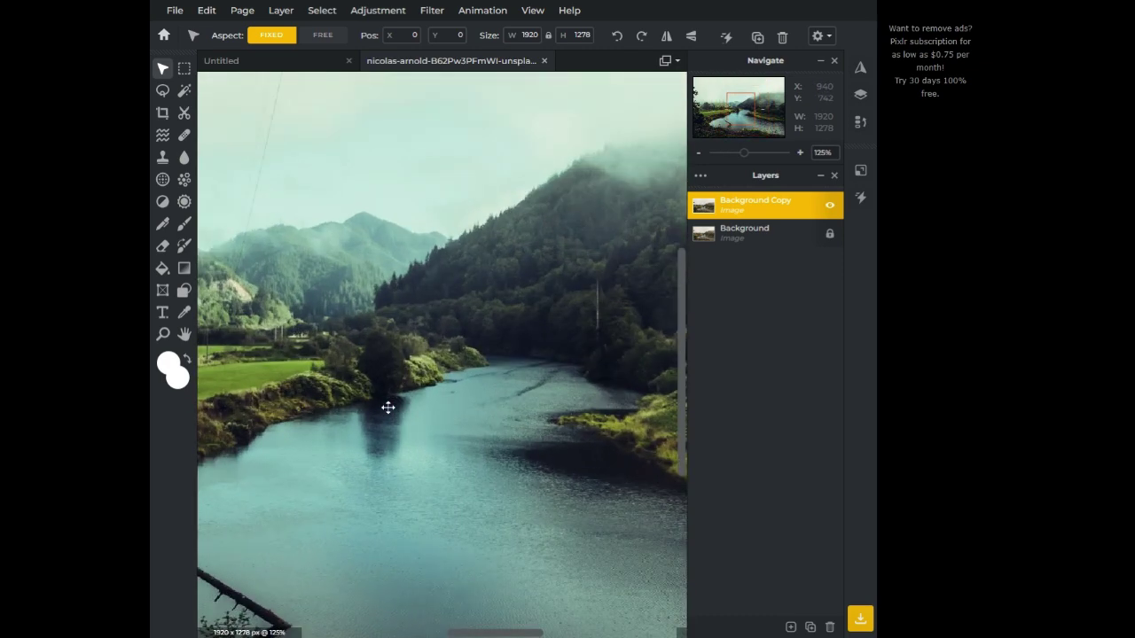
{"action": "scroll", "coordinate": [387, 407], "scroll_direction": "down", "scroll_amount": 1}
{"action": "scroll", "coordinate": [388, 407], "scroll_direction": "down", "scroll_amount": 3}
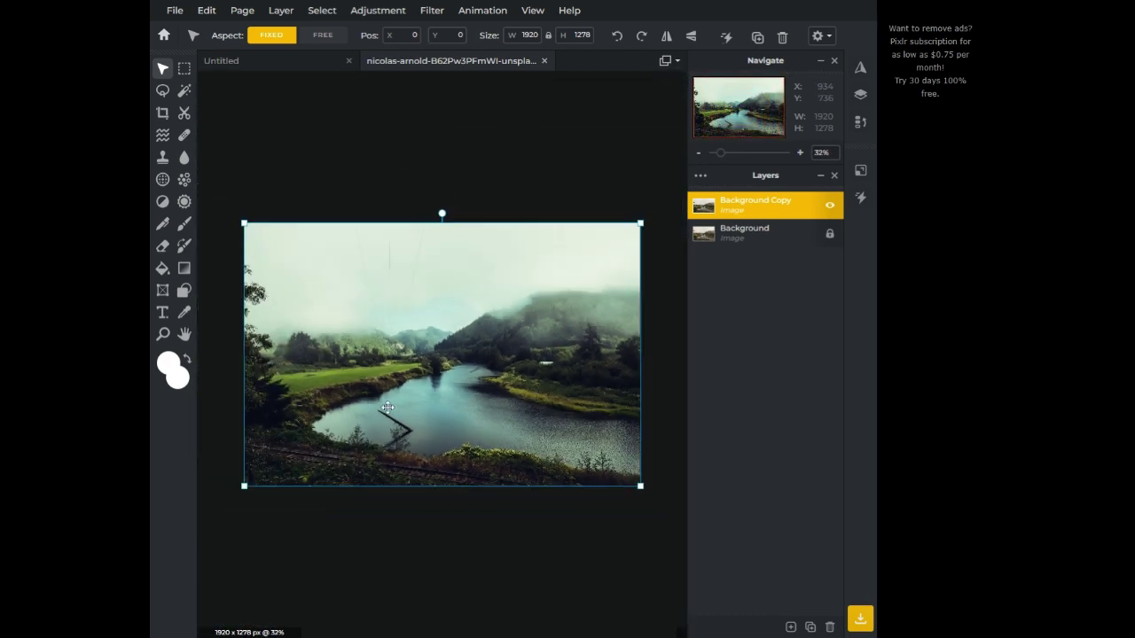